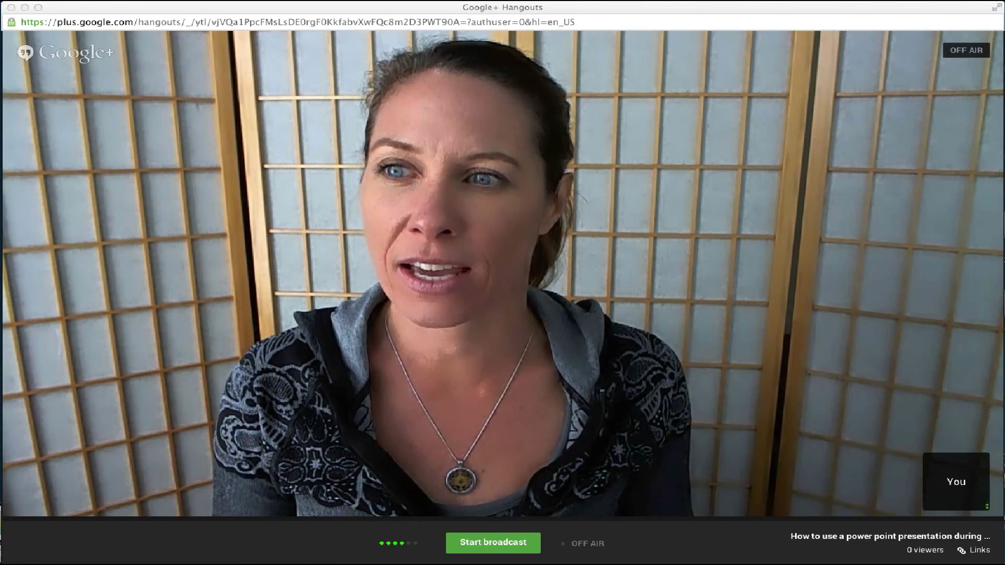
Show the overview of all open desktop windows, including the Hangouts On Air session
{"action": "mouse_move", "coordinate": [68, 116]}
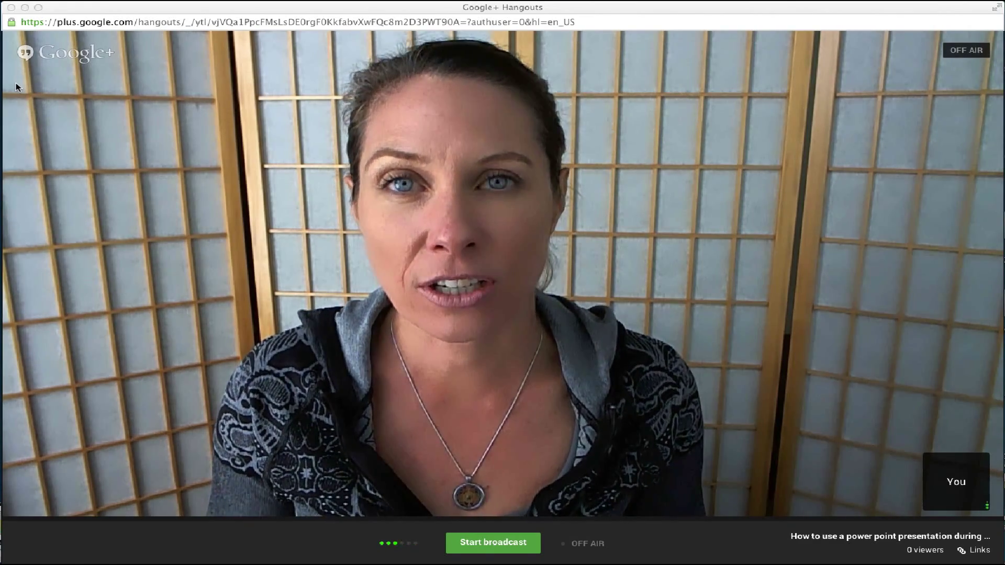
Minimize Hangouts to reveal the Drive browser window, then reload and enlarge it
{"action": "key", "text": "ctrl+Up"}
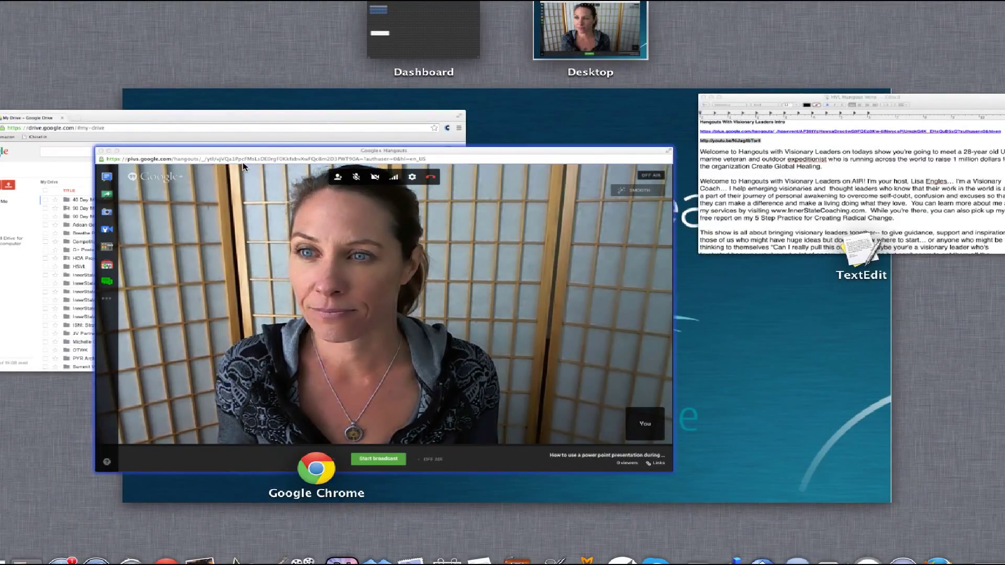
{"action": "left_click", "coordinate": [100, 167]}
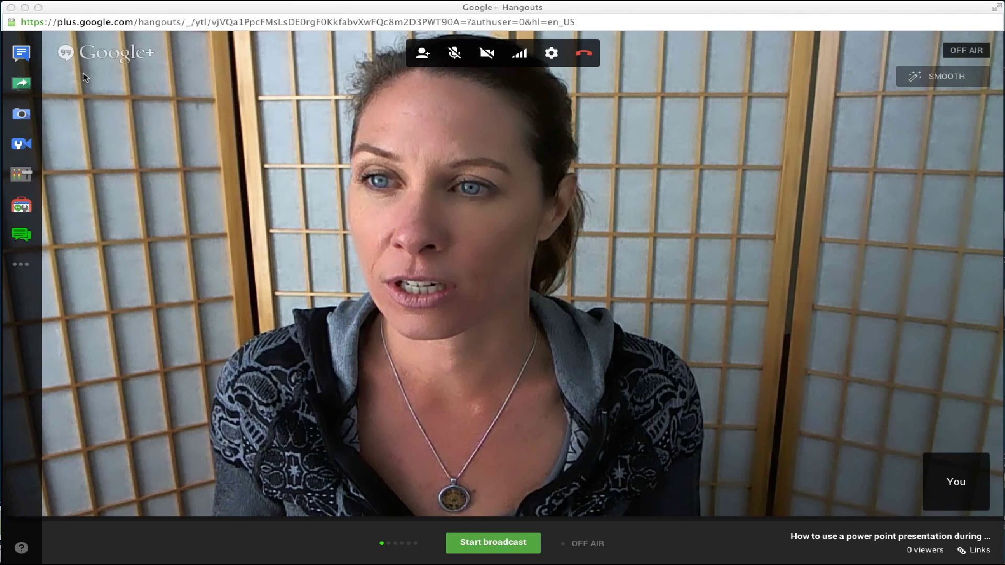
{"action": "left_click", "coordinate": [24, 8]}
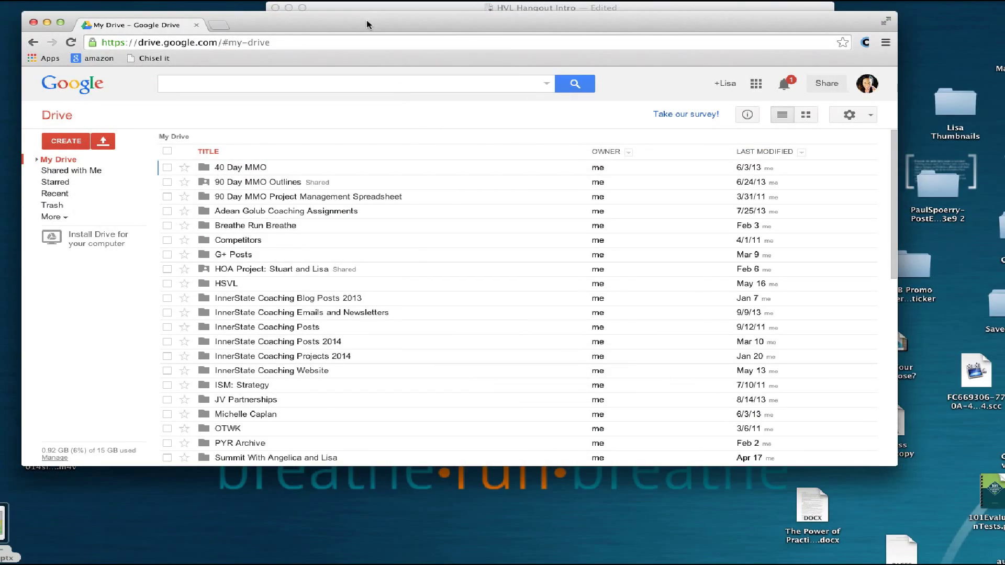
{"action": "left_click_drag", "start_coordinate": [367, 25], "coordinate": [388, 27]}
{"action": "key", "text": "super+r"}
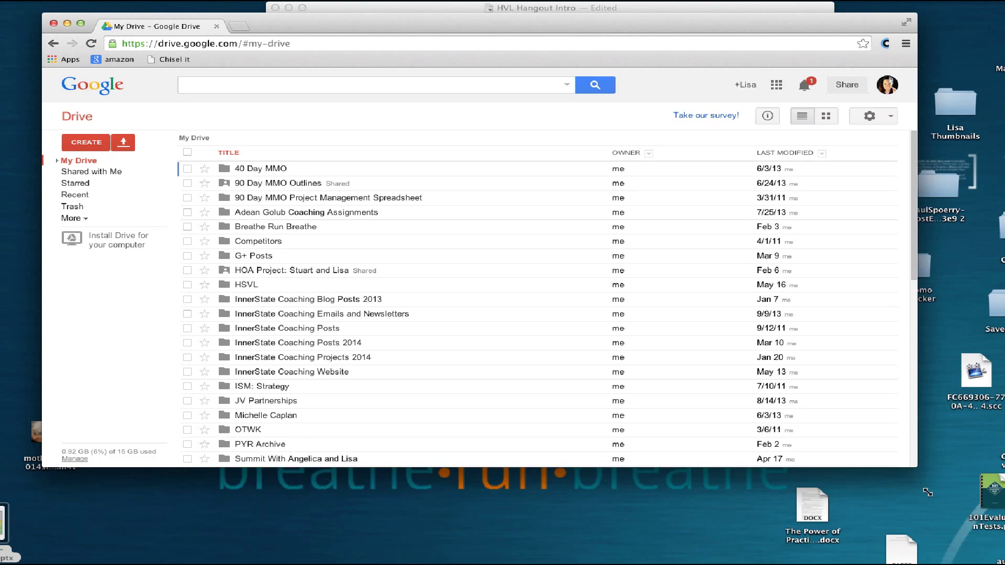
{"action": "left_click_drag", "start_coordinate": [914, 467], "coordinate": [940, 546]}
Open Google Drive from the Google+ apps grid in a new tab and maximize the window
{"action": "left_click", "coordinate": [764, 86]}
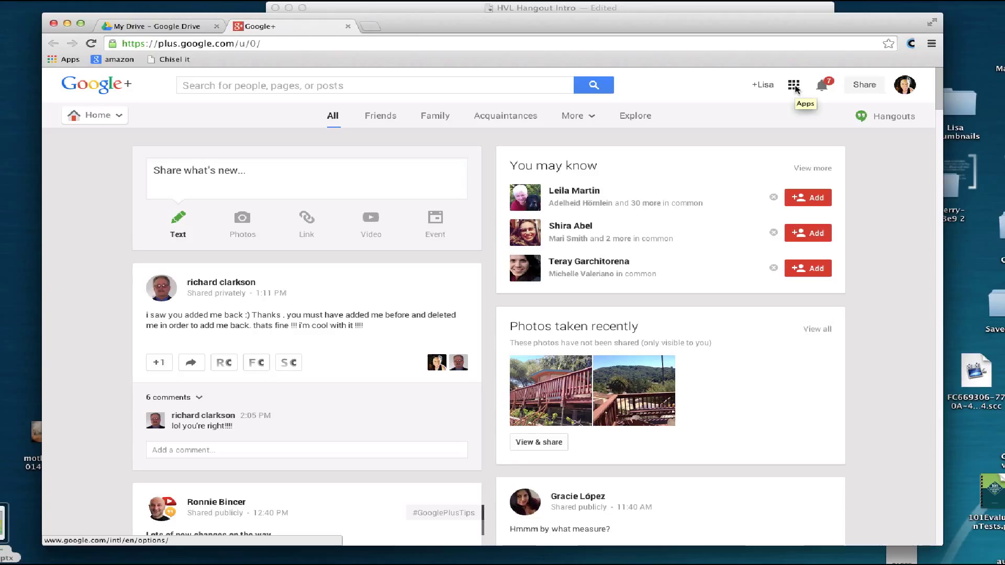
{"action": "left_click", "coordinate": [794, 87]}
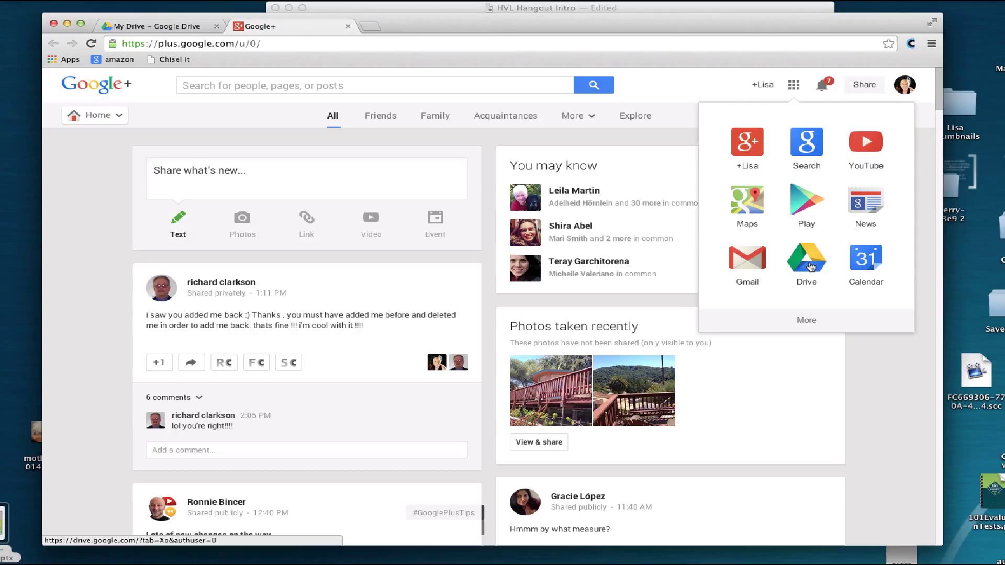
{"action": "left_click", "coordinate": [810, 267]}
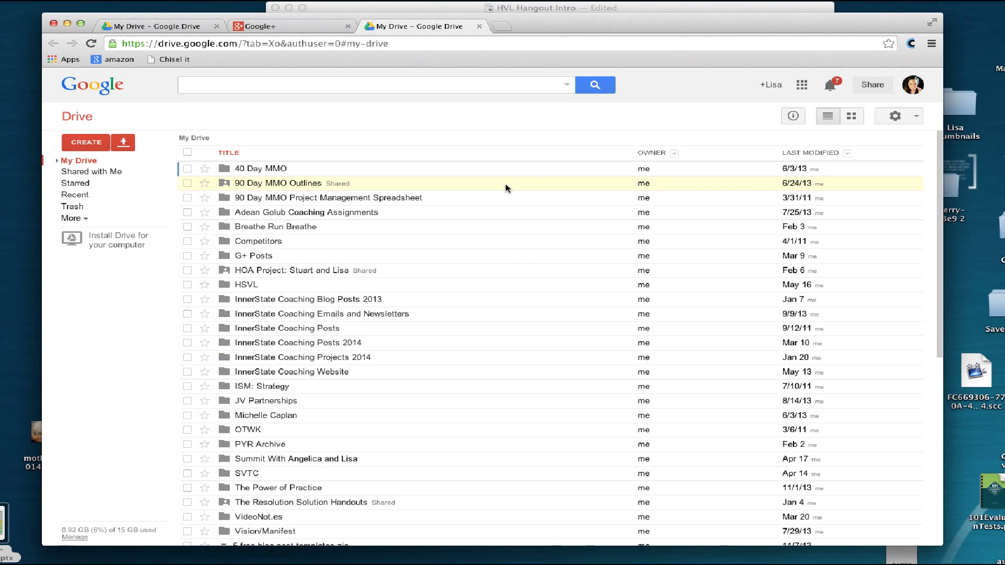
{"action": "left_click_drag", "start_coordinate": [532, 28], "coordinate": [521, 18]}
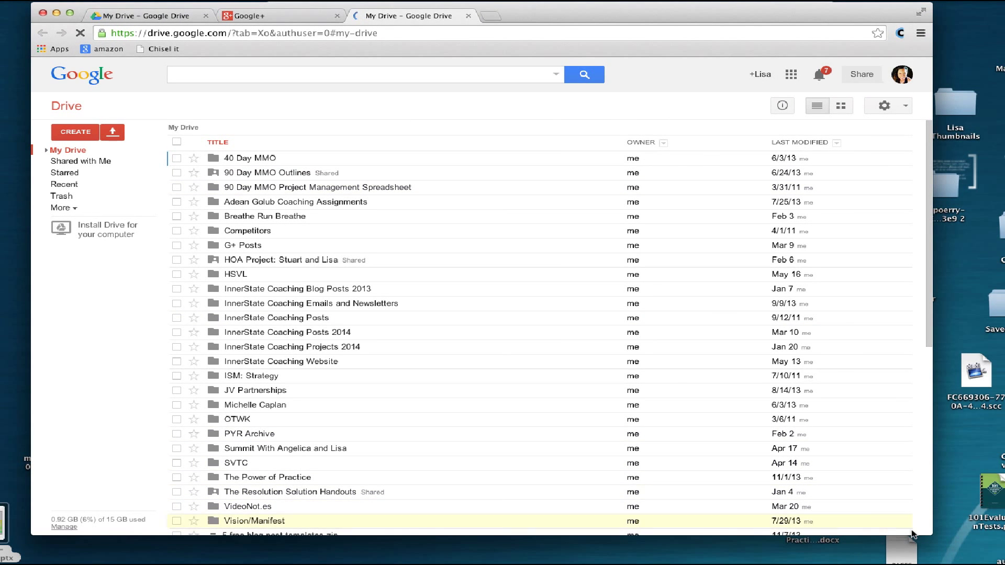
{"action": "left_click_drag", "start_coordinate": [921, 533], "coordinate": [1004, 564]}
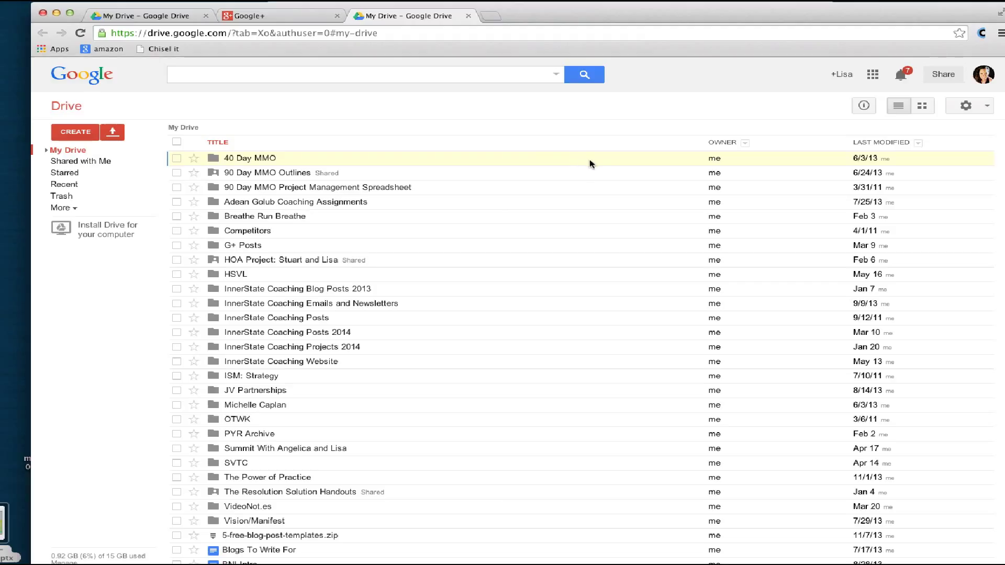
Upload Mission-Mojo-JV-Coaching-Call.pptx from the Desktop to Google Drive
{"action": "left_click", "coordinate": [113, 132]}
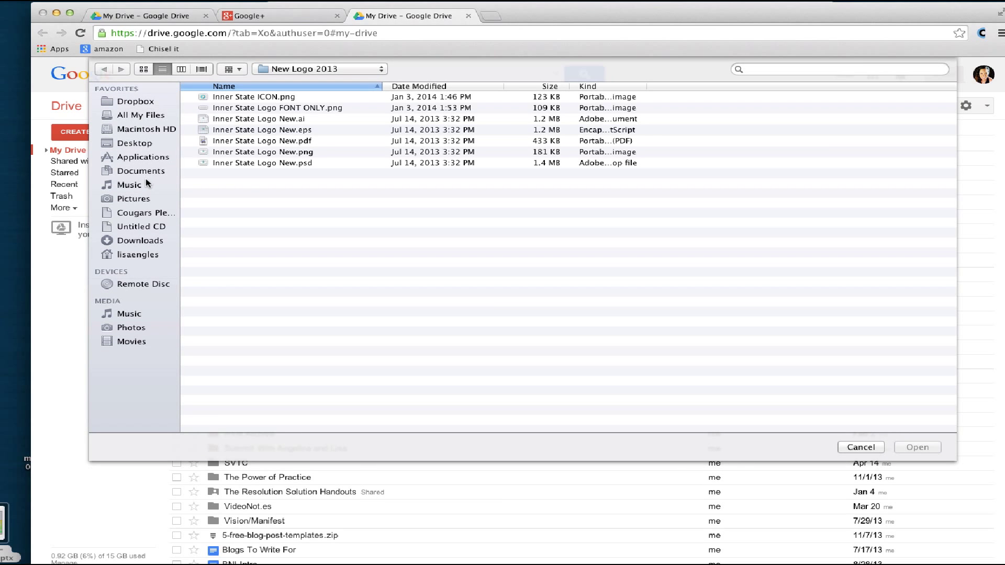
{"action": "left_click", "coordinate": [134, 143]}
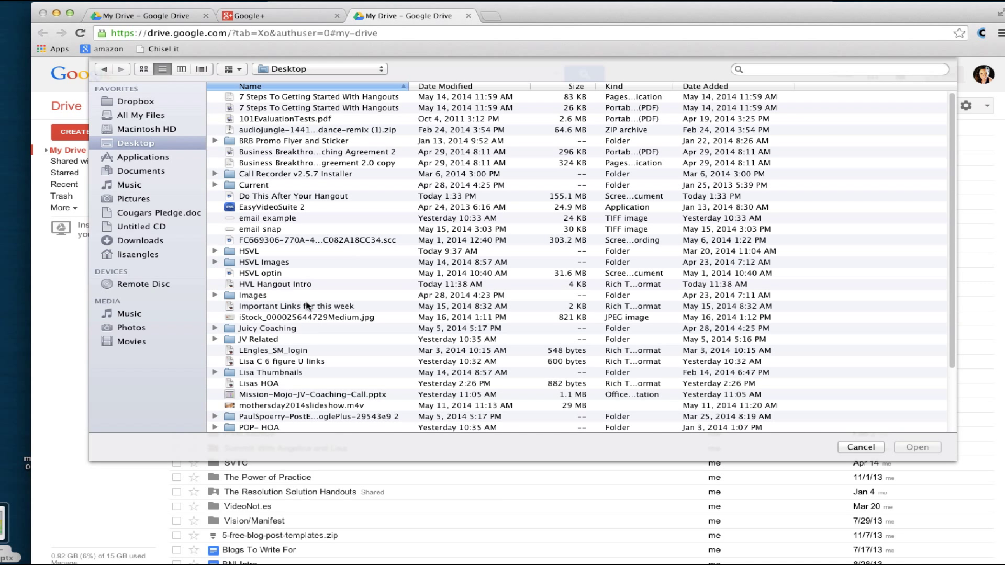
{"action": "scroll", "coordinate": [329, 241], "scroll_direction": "down", "scroll_amount": 3}
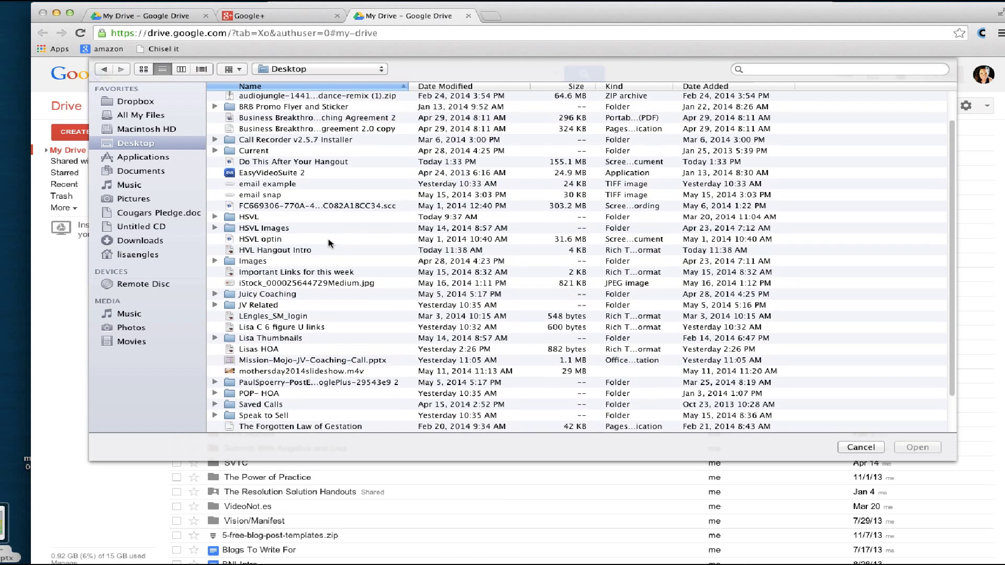
{"action": "left_click", "coordinate": [427, 354]}
{"action": "left_click", "coordinate": [931, 446]}
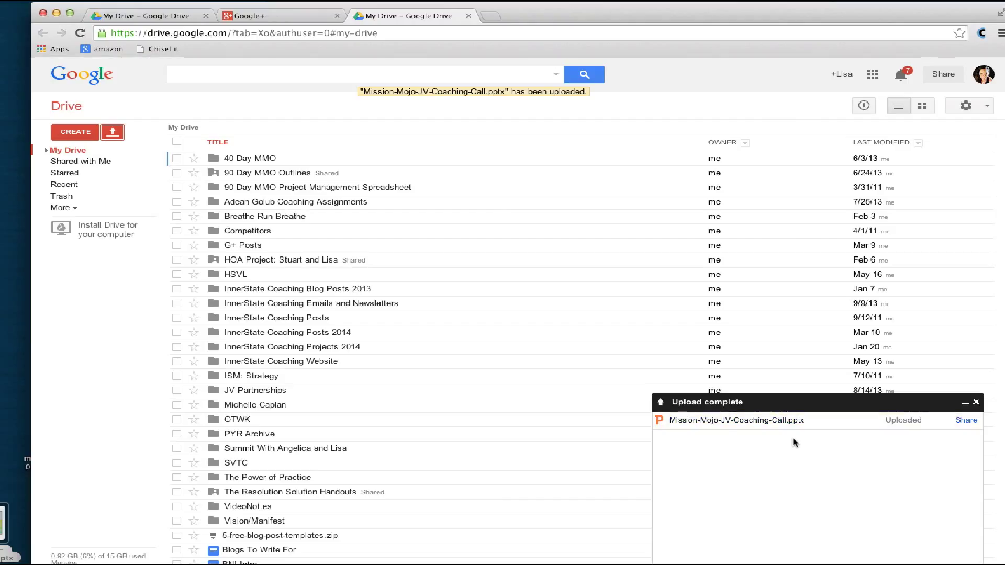
Close the upload-complete panel and open the uploaded presentation in the viewer
{"action": "scroll", "coordinate": [471, 393], "scroll_direction": "down", "scroll_amount": 1}
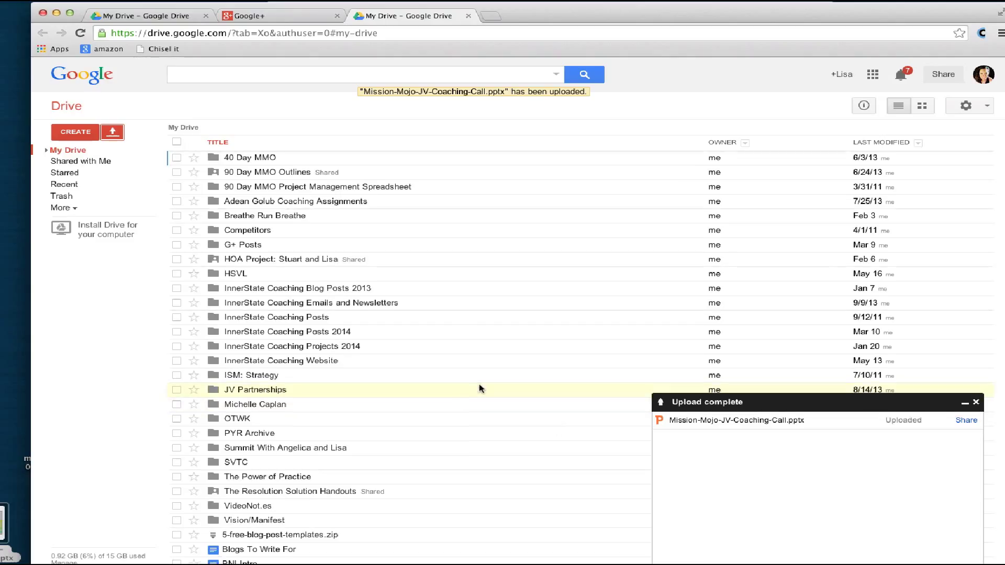
{"action": "left_click", "coordinate": [977, 403]}
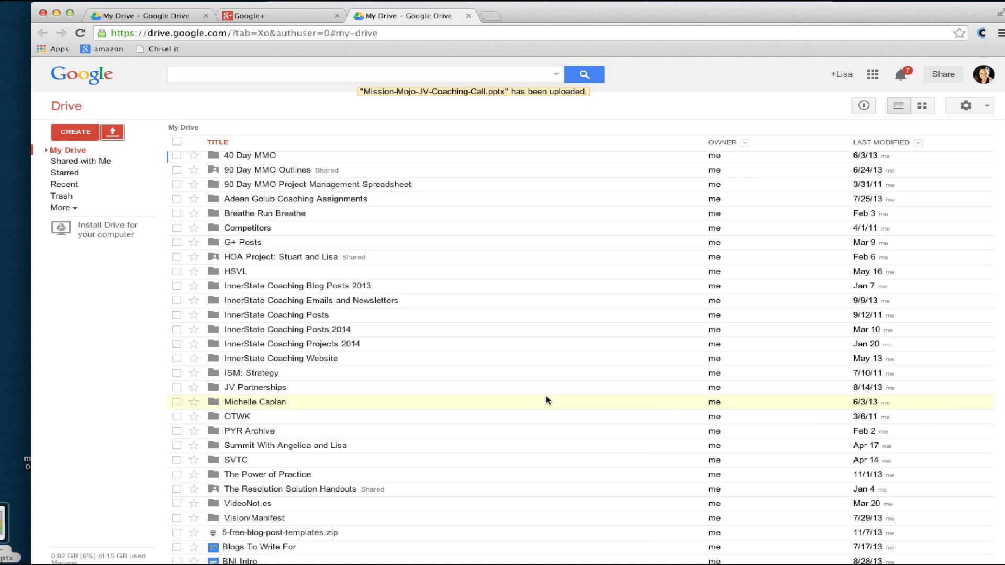
{"action": "scroll", "coordinate": [548, 399], "scroll_direction": "down", "scroll_amount": 10}
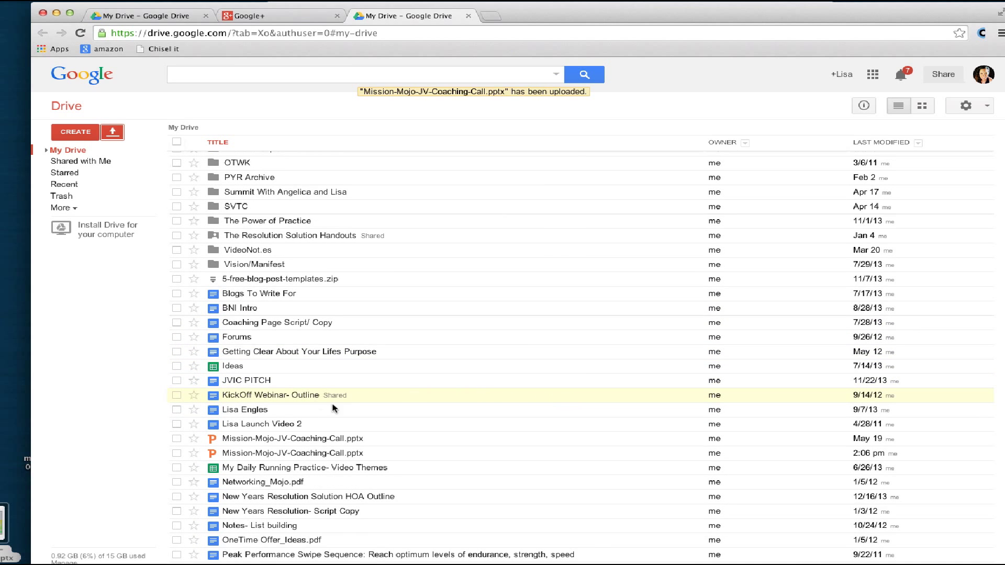
{"action": "scroll", "coordinate": [387, 430], "scroll_direction": "down", "scroll_amount": 2}
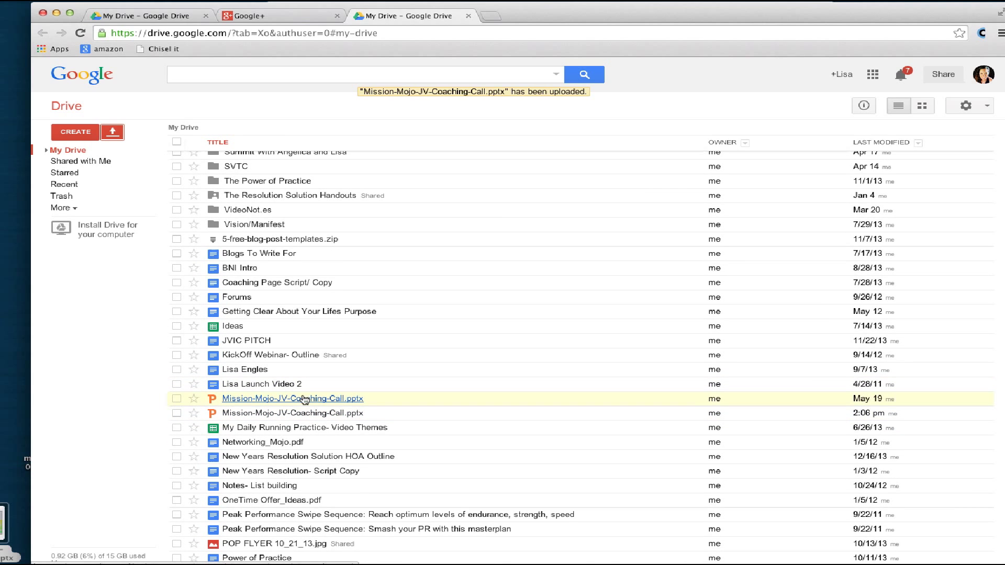
{"action": "left_click", "coordinate": [561, 402]}
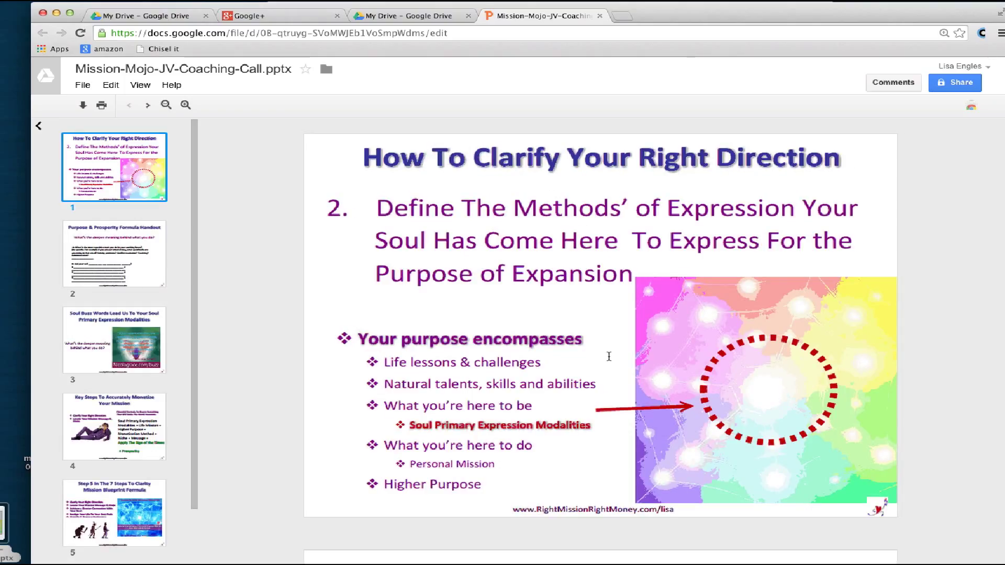
Fit the 'How To Clarify Your Right Direction' slide to screen width and collapse the thumbnails
{"action": "left_click", "coordinate": [84, 86]}
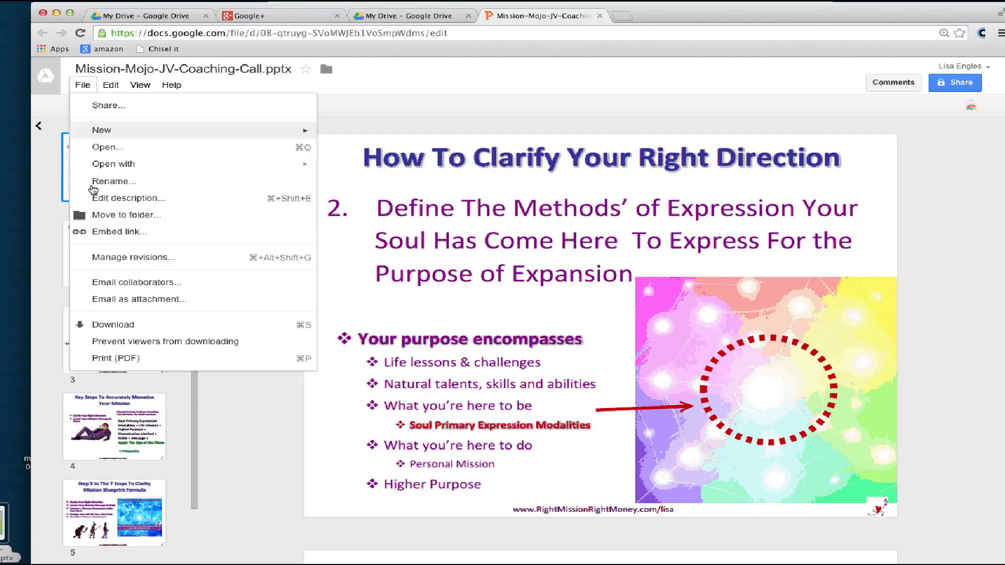
{"action": "mouse_move", "coordinate": [125, 90]}
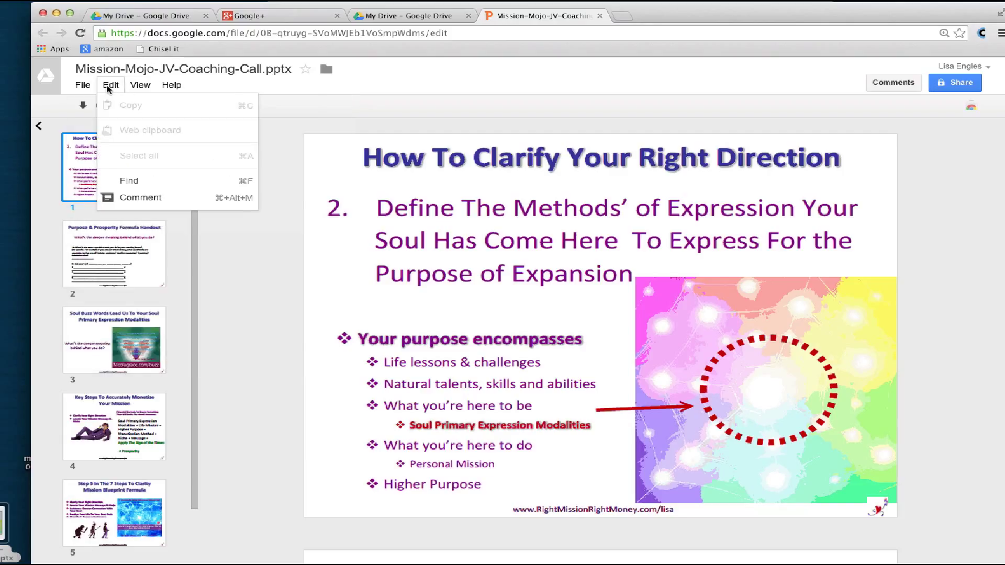
{"action": "mouse_move", "coordinate": [87, 86]}
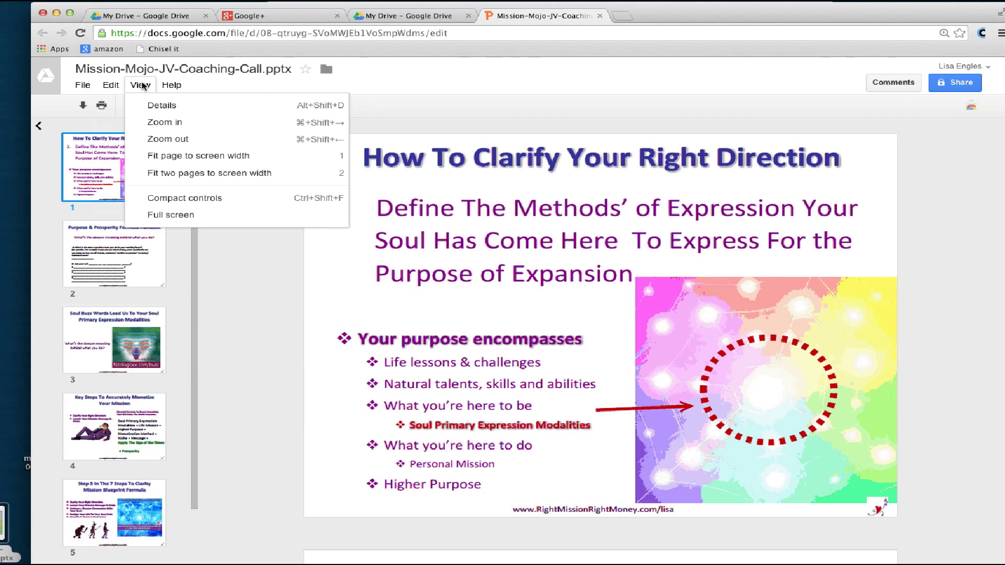
{"action": "left_click", "coordinate": [172, 158]}
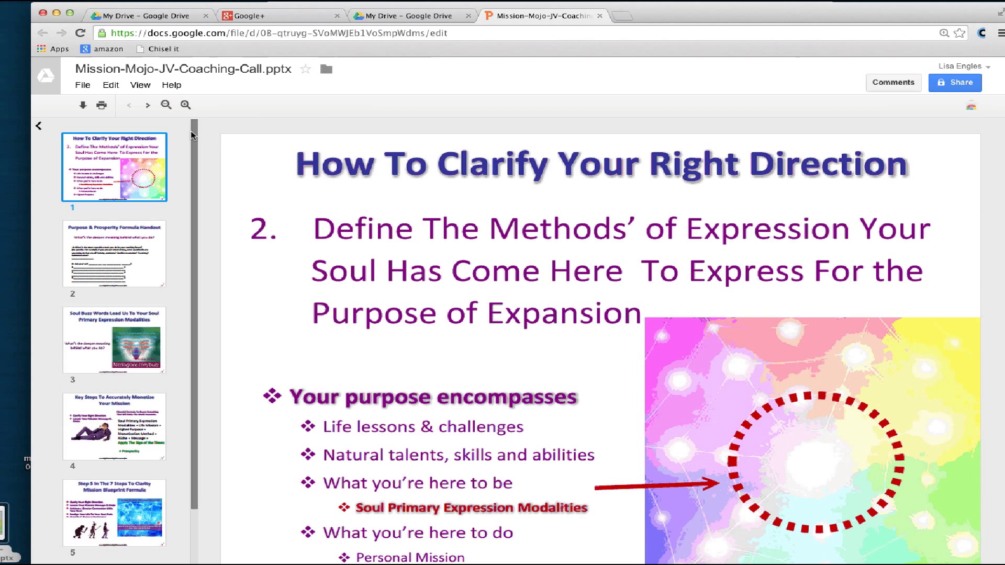
{"action": "left_click", "coordinate": [40, 126]}
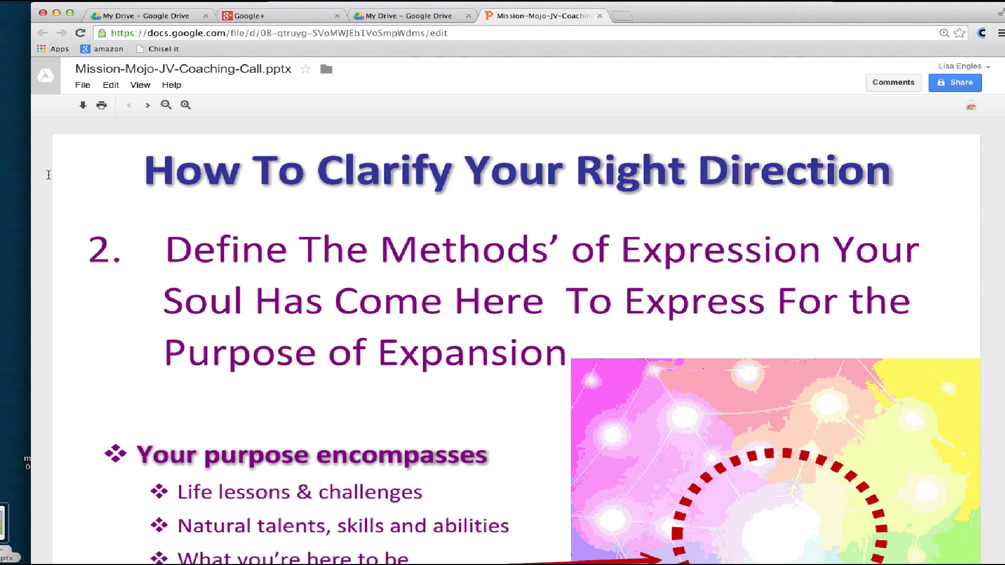
{"action": "scroll", "coordinate": [112, 260], "scroll_direction": "down", "scroll_amount": 1}
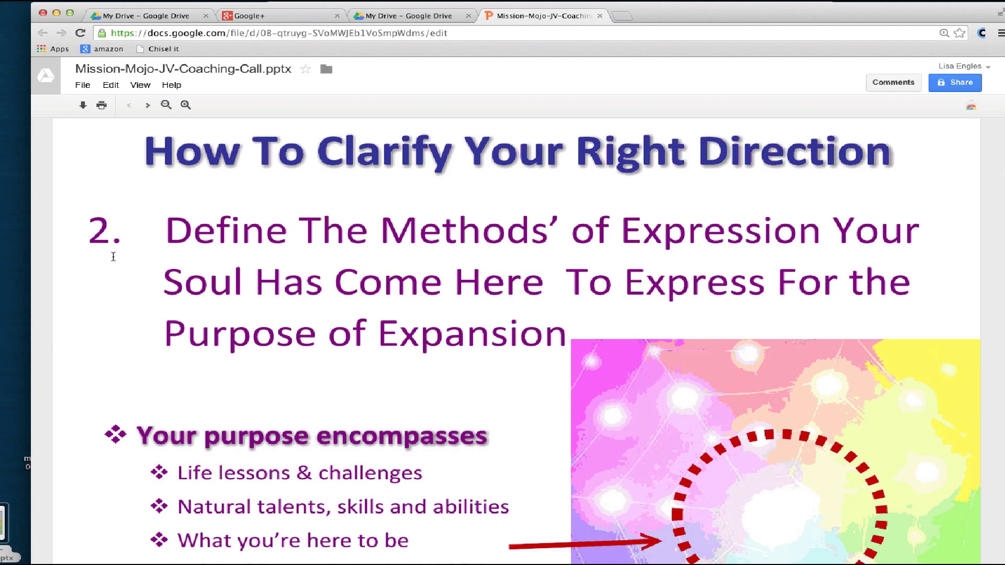
{"action": "scroll", "coordinate": [112, 252], "scroll_direction": "up", "scroll_amount": 1}
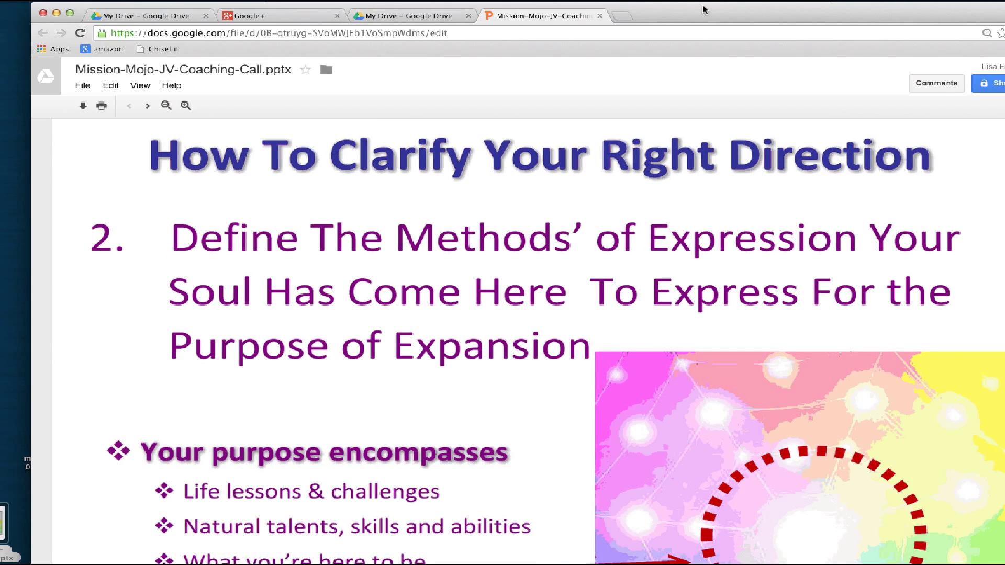
Restore the Hangouts call window from the Dock in front of the presentation
{"action": "mouse_move", "coordinate": [703, 9]}
{"action": "left_mouse_down"}
{"action": "mouse_move", "coordinate": [682, 33]}
{"action": "mouse_move", "coordinate": [683, 161]}
{"action": "mouse_move", "coordinate": [693, 11]}
{"action": "left_mouse_up"}
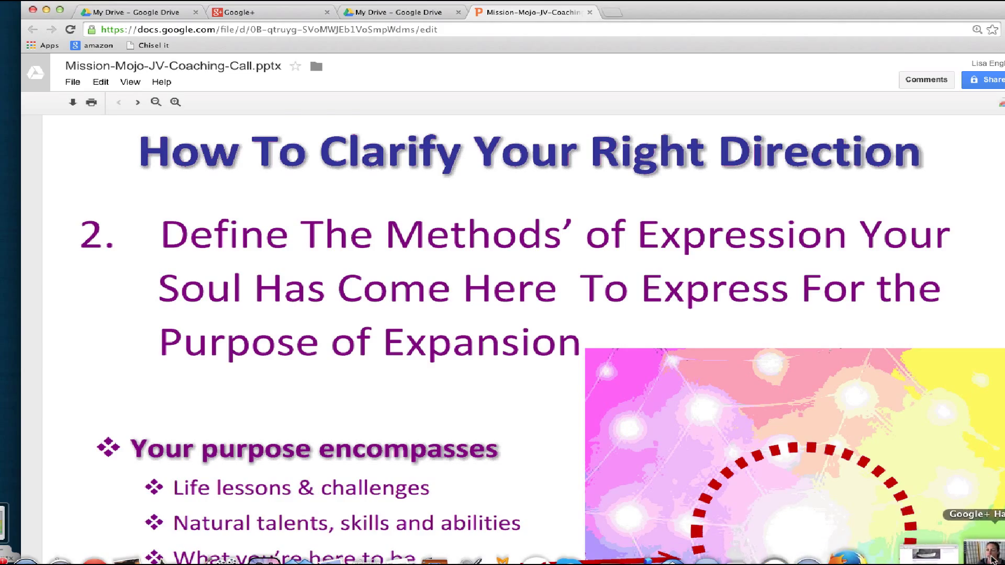
{"action": "left_click", "coordinate": [843, 550]}
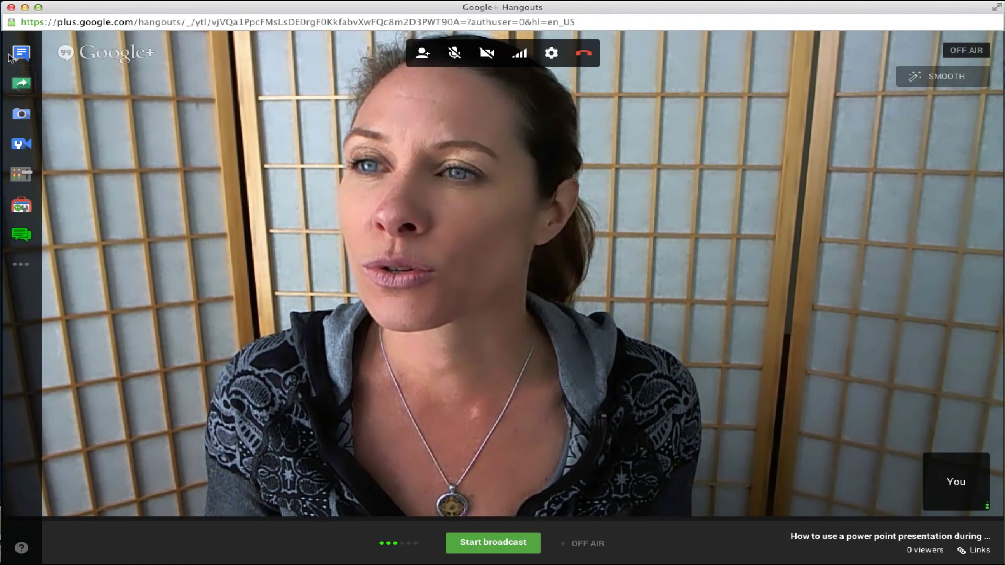
Screenshare the Mission-Mojo-JV-Coaching-Call presentation window into the Hangout
{"action": "left_click", "coordinate": [21, 84]}
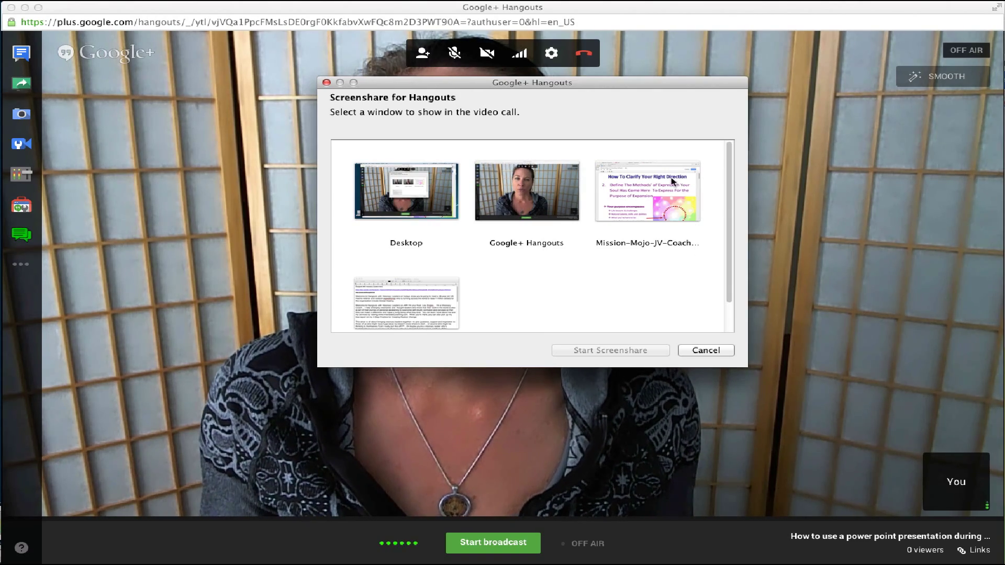
{"action": "left_click", "coordinate": [637, 194]}
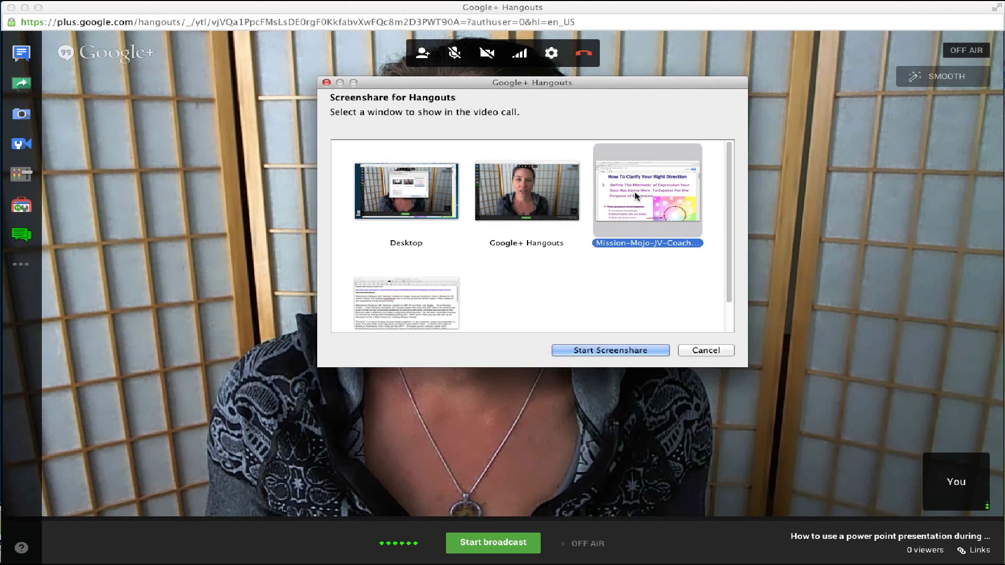
{"action": "left_click", "coordinate": [601, 352]}
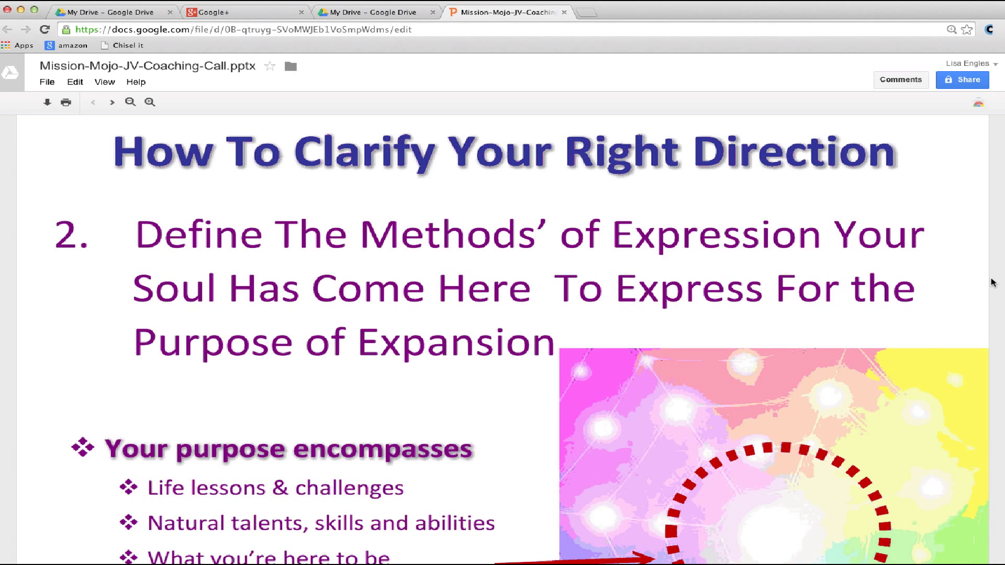
Advance through the Purpose & Prosperity, Soul Buzz Words, Key Steps and Step 5 slides to the final slide
{"action": "key", "text": "Right"}
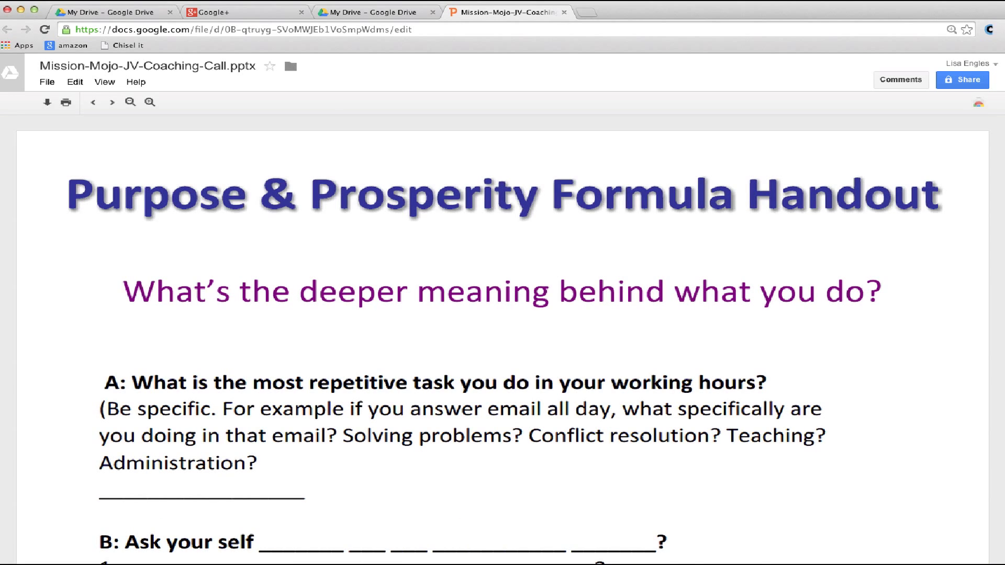
{"action": "scroll", "coordinate": [503, 341], "scroll_direction": "down", "scroll_amount": 10}
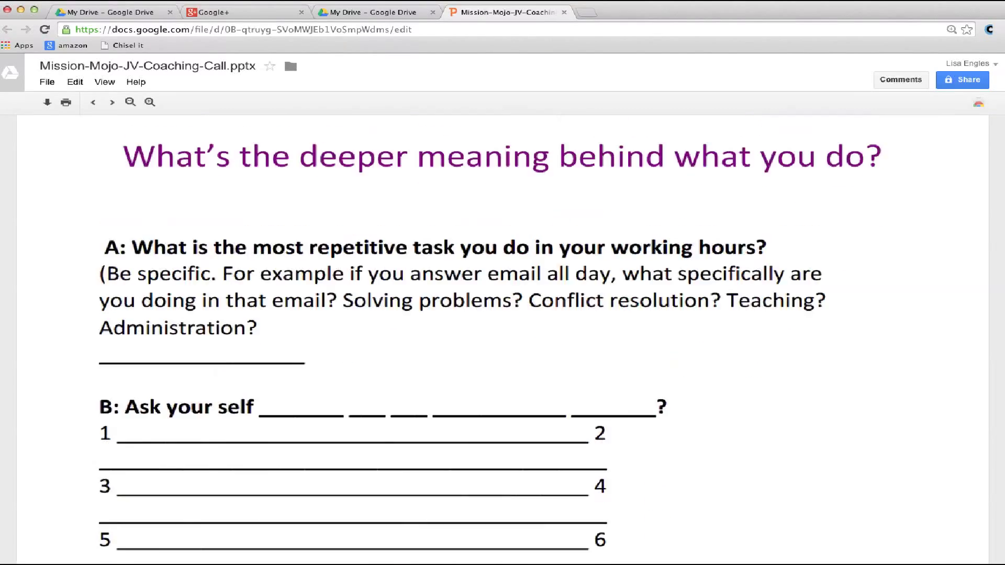
{"action": "scroll", "coordinate": [502, 340], "scroll_direction": "up", "scroll_amount": 8}
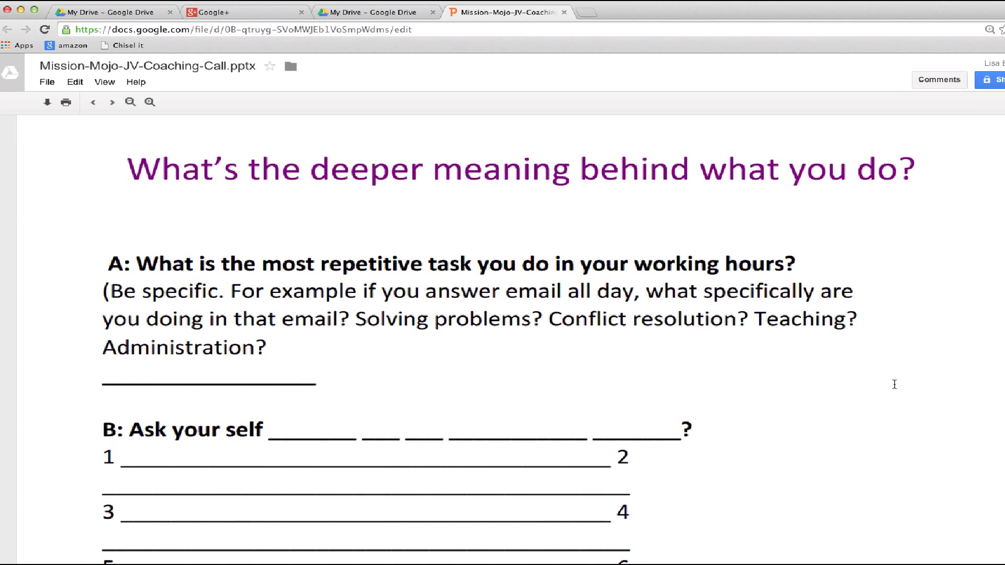
{"action": "scroll", "coordinate": [894, 385], "scroll_direction": "down", "scroll_amount": 1}
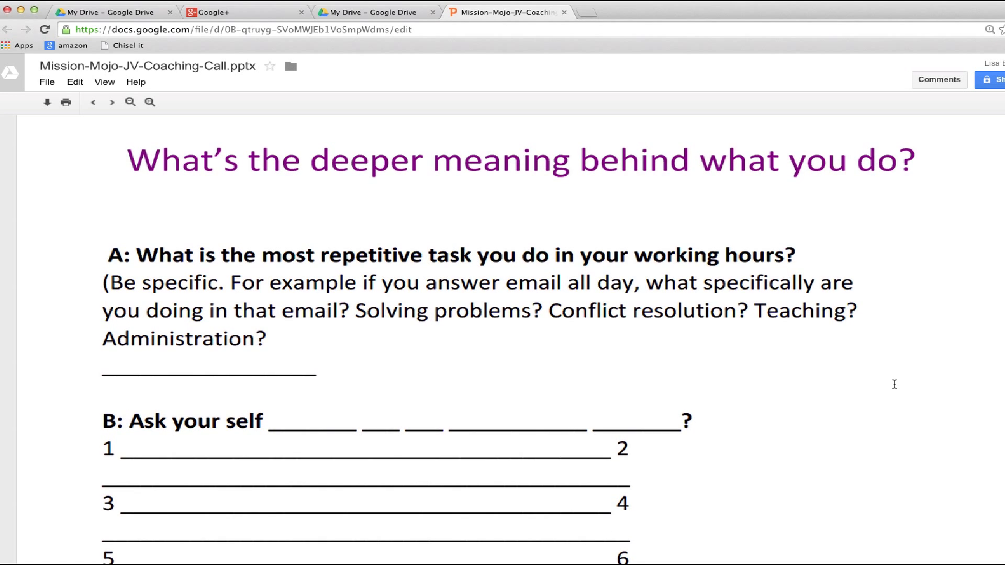
{"action": "key", "text": "Right"}
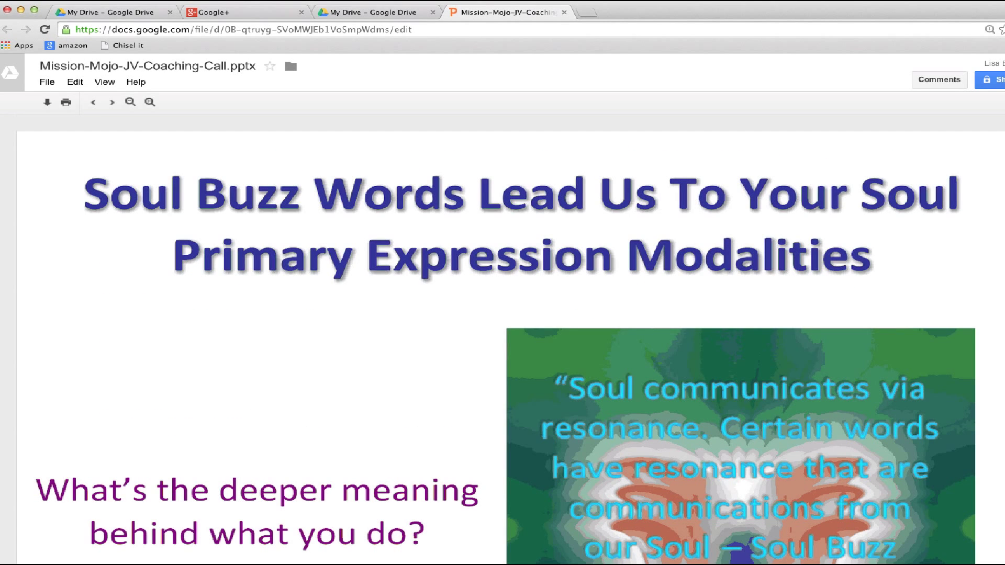
{"action": "key", "text": "Right"}
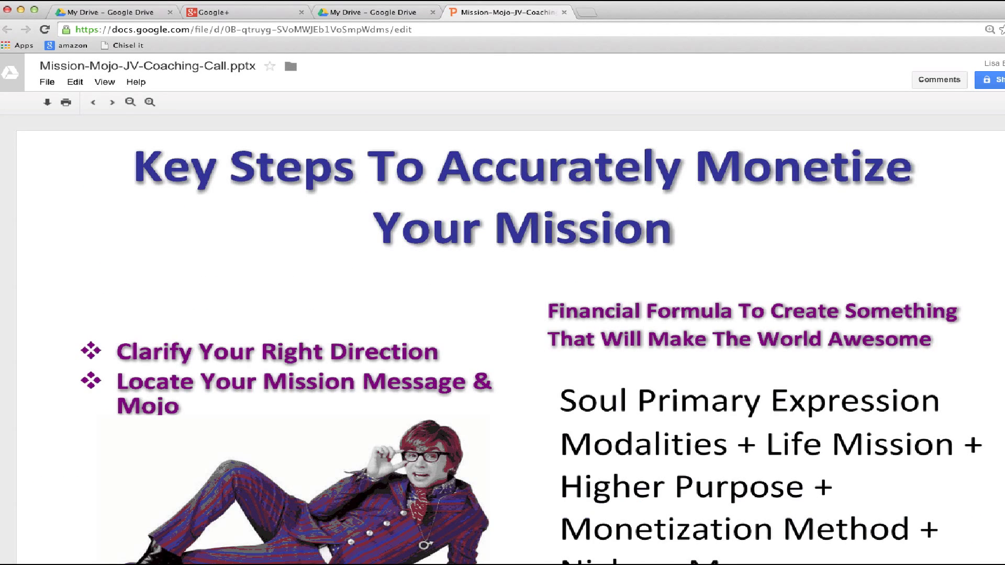
{"action": "key", "text": "Right"}
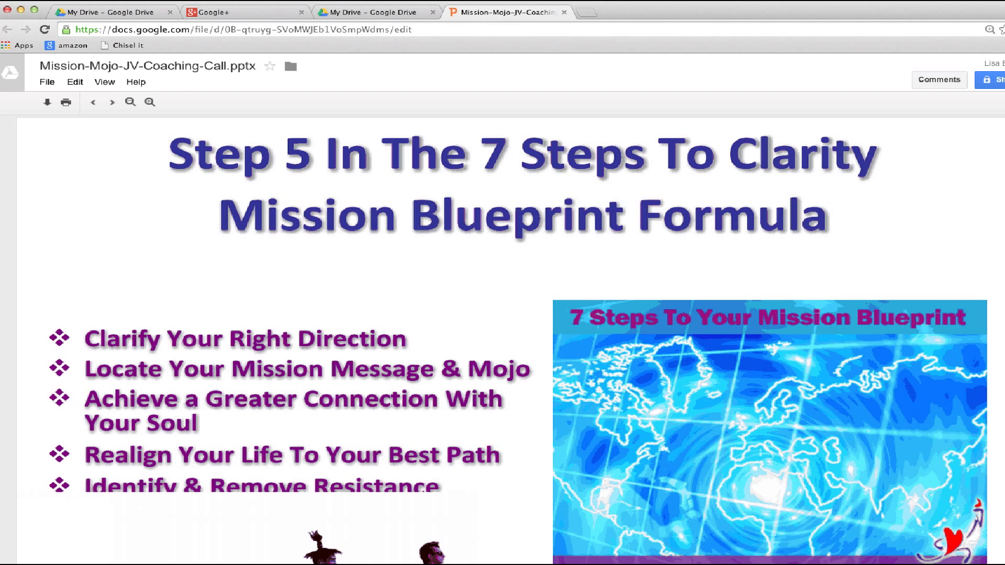
{"action": "scroll", "coordinate": [880, 361], "scroll_direction": "down", "scroll_amount": 1}
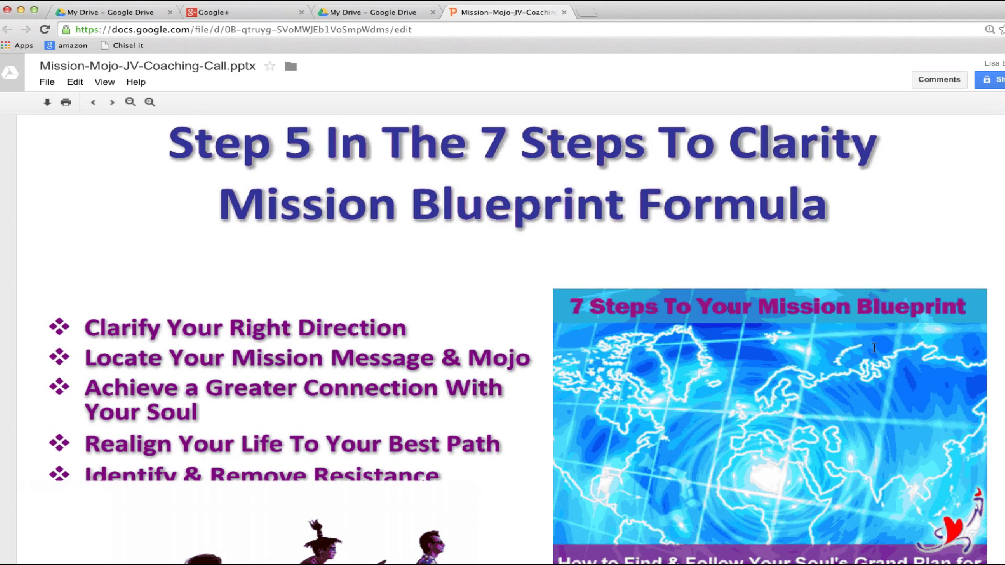
{"action": "key", "text": "Right"}
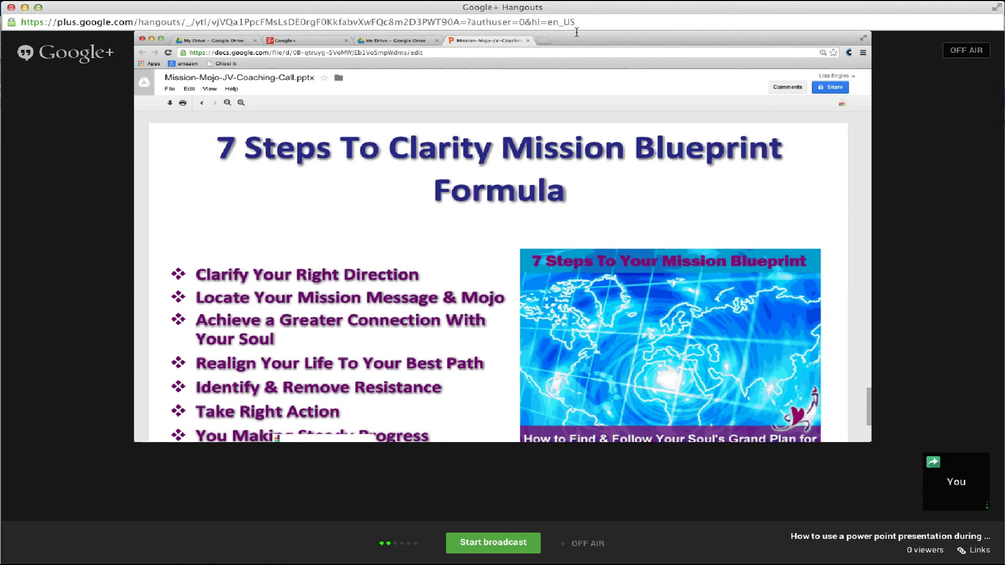
End the presentation screenshare so the call returns to the live camera view
{"action": "mouse_move", "coordinate": [74, 94]}
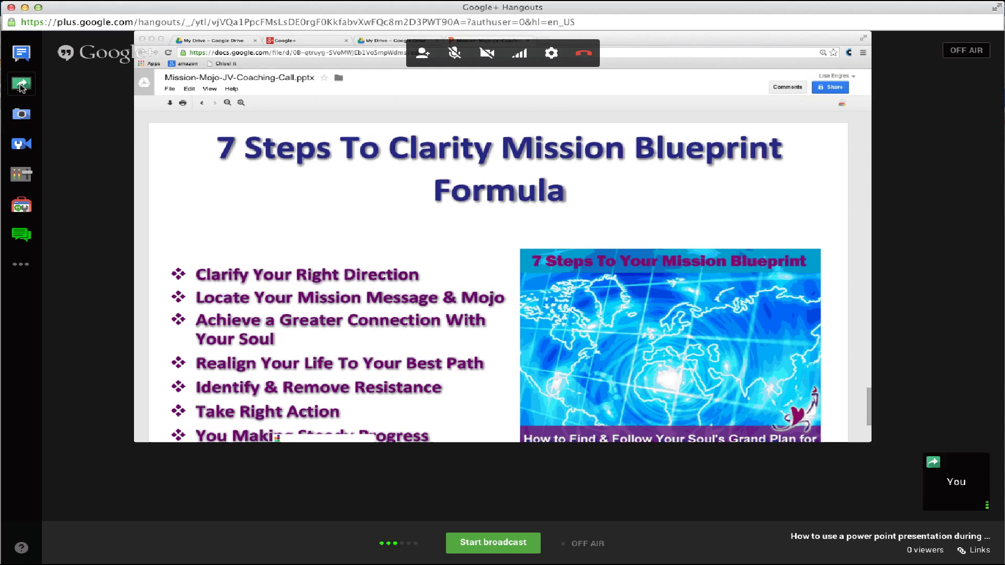
{"action": "left_click", "coordinate": [21, 85]}
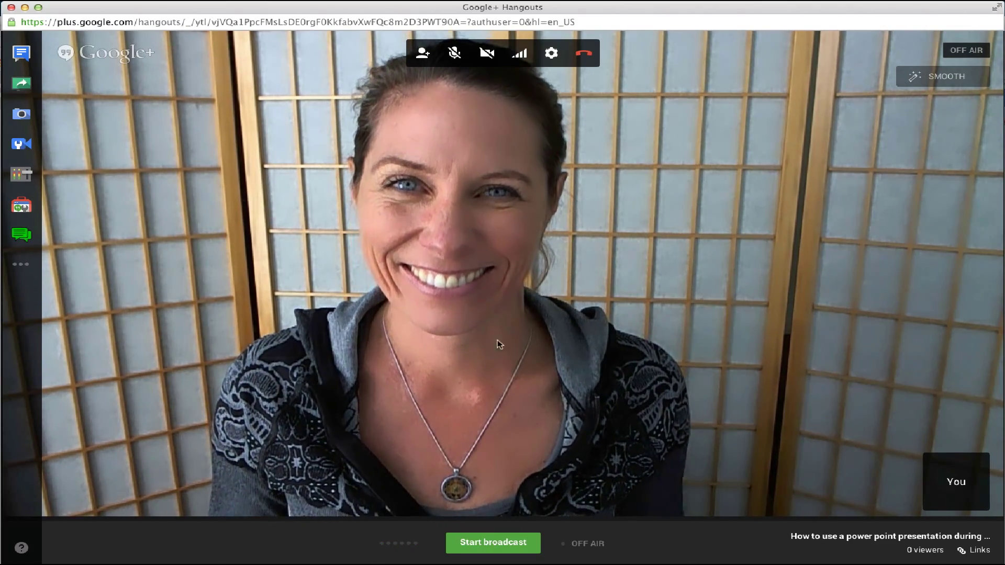
{"action": "left_click", "coordinate": [702, 2]}
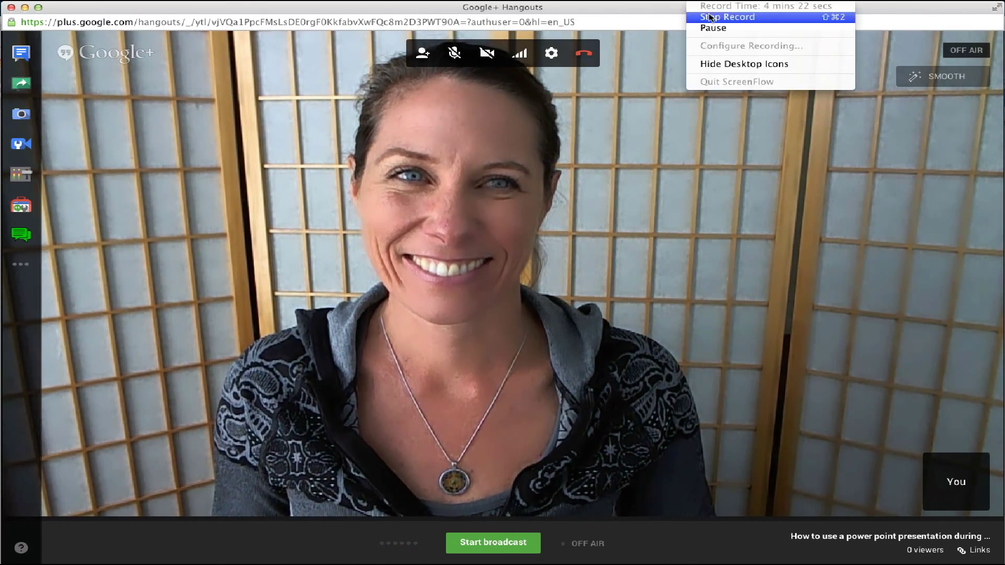